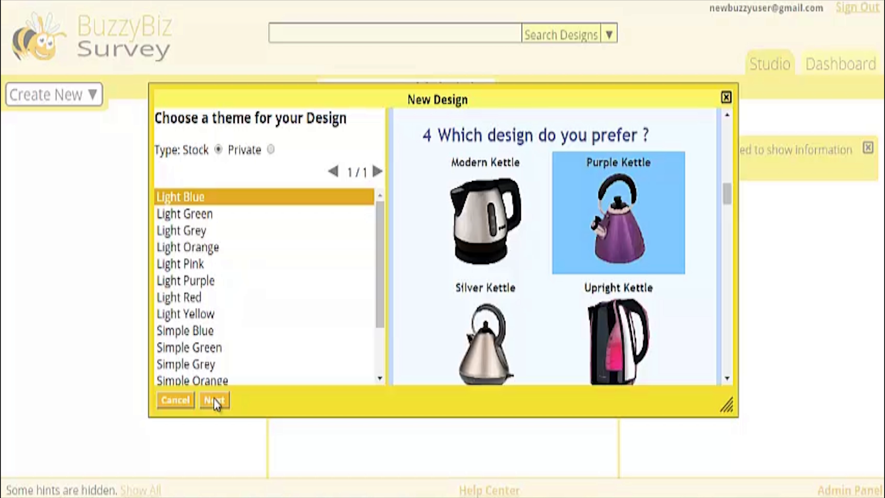
Step: Create a blank survey design with the Light Blue theme, named "My First Survey"
{"action": "left_click", "coordinate": [215, 401]}
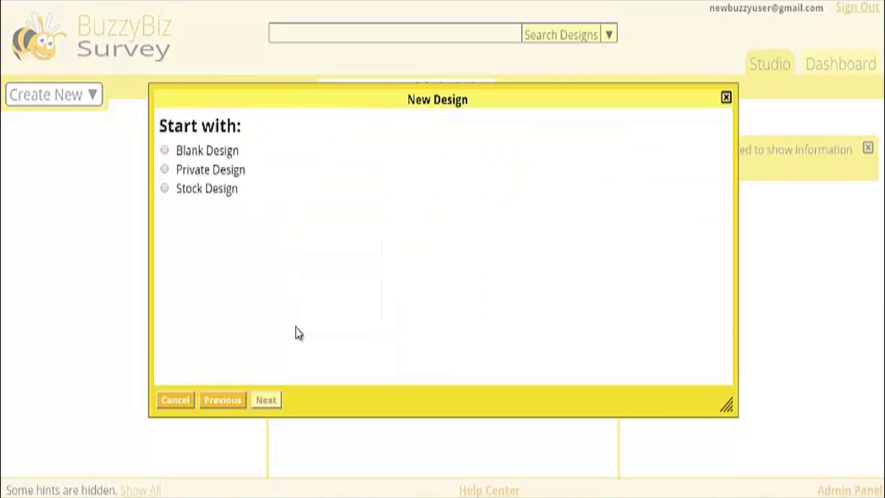
{"action": "left_click", "coordinate": [224, 157]}
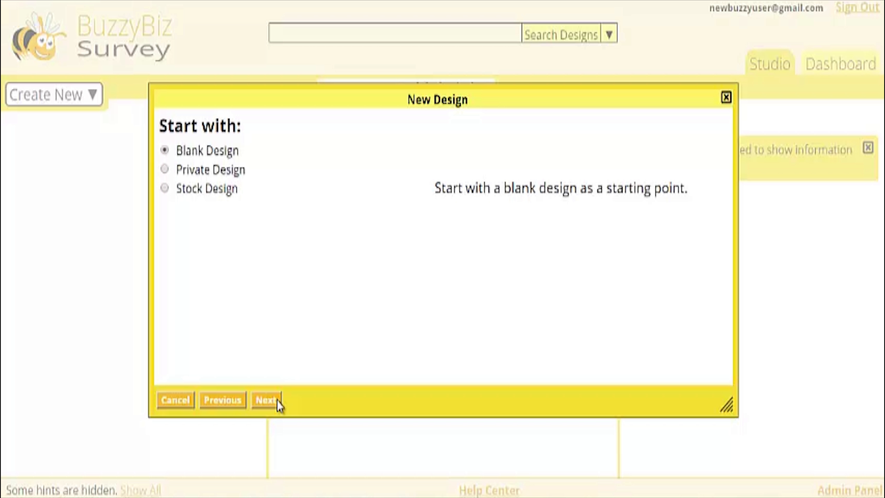
{"action": "left_click", "coordinate": [267, 400]}
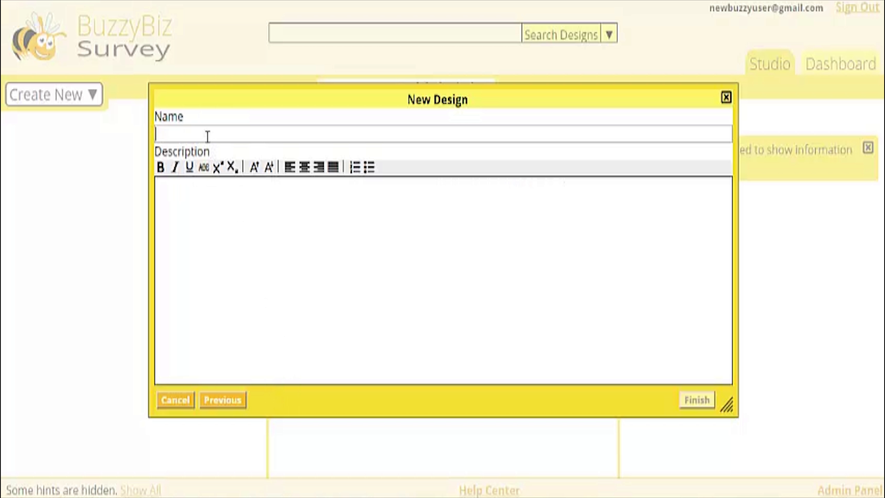
{"action": "type", "text": "My First Survey"}
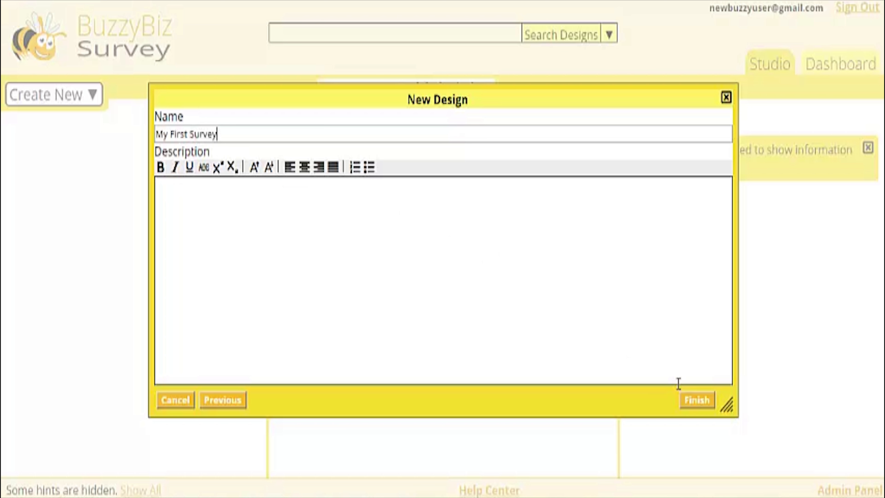
{"action": "left_click", "coordinate": [696, 400]}
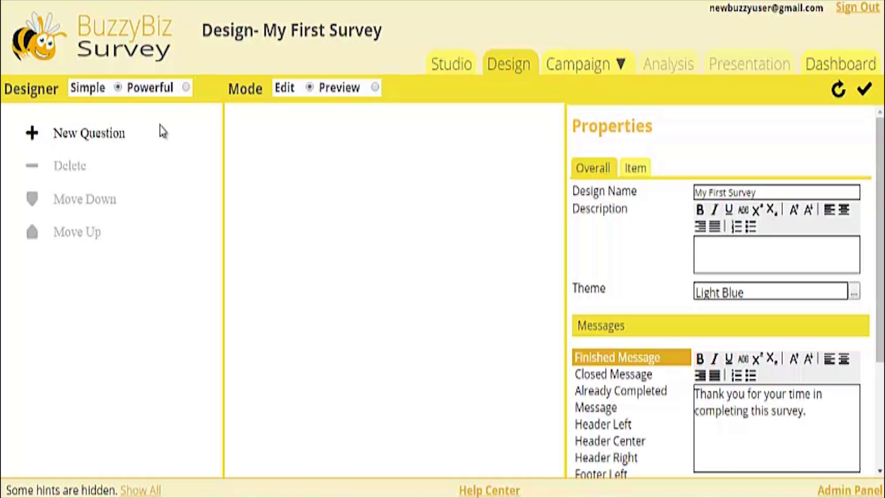
Step: Add a Multiple Choice Single Answer question to the survey and name it "Department"
{"action": "left_click", "coordinate": [122, 140]}
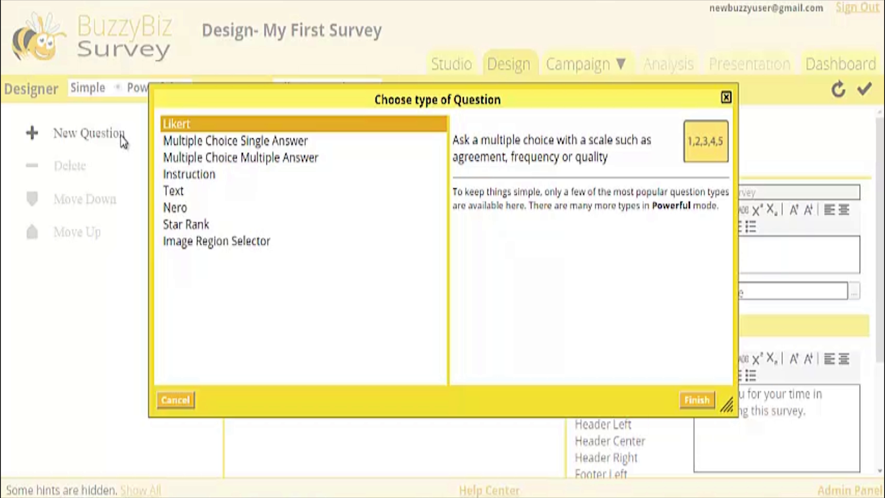
{"action": "left_click", "coordinate": [180, 141]}
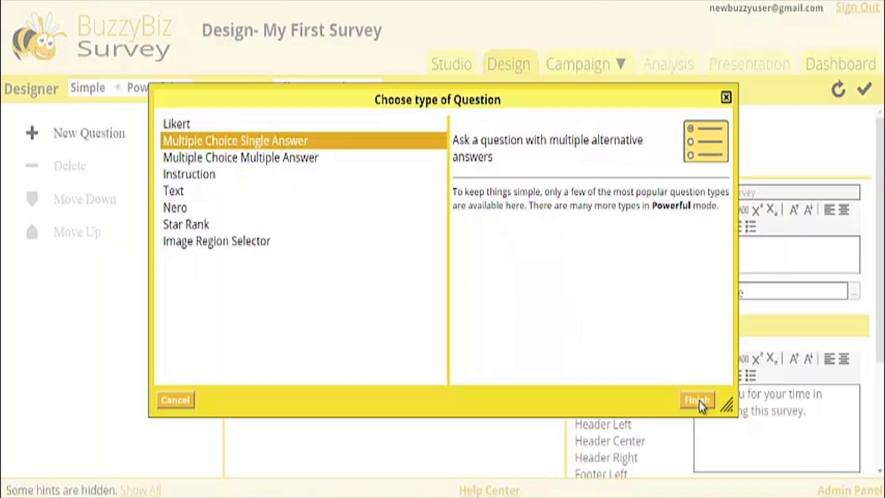
{"action": "left_click", "coordinate": [700, 401]}
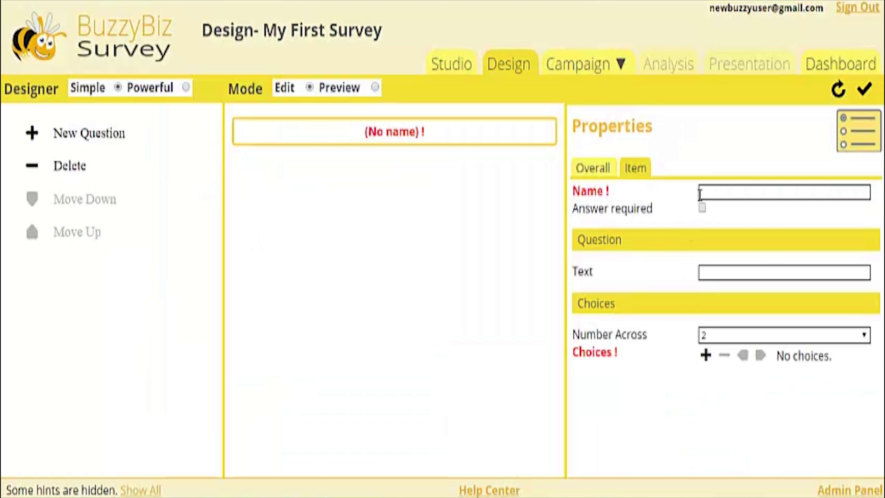
{"action": "left_click", "coordinate": [708, 191]}
{"action": "type", "text": "Department"}
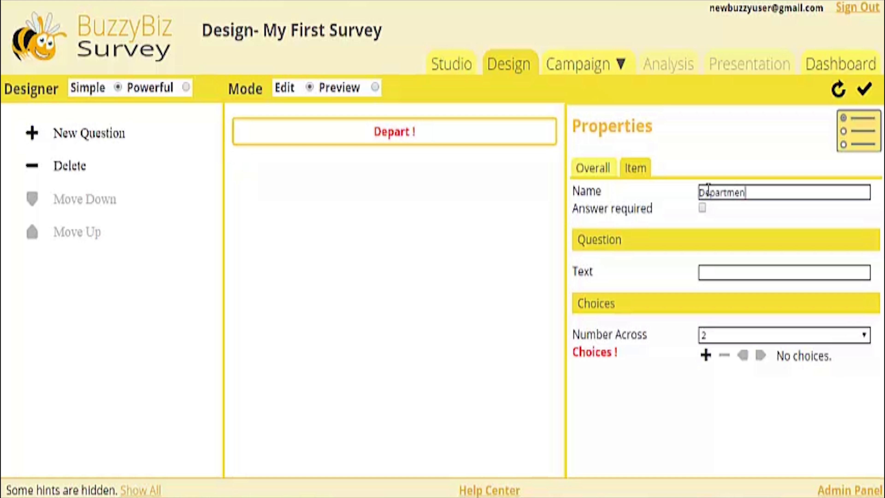
Step: Set the Department question's text to "Which department did you purchase from" and show 1 choice across
{"action": "left_click", "coordinate": [721, 276]}
{"action": "type", "text": "Which de"}
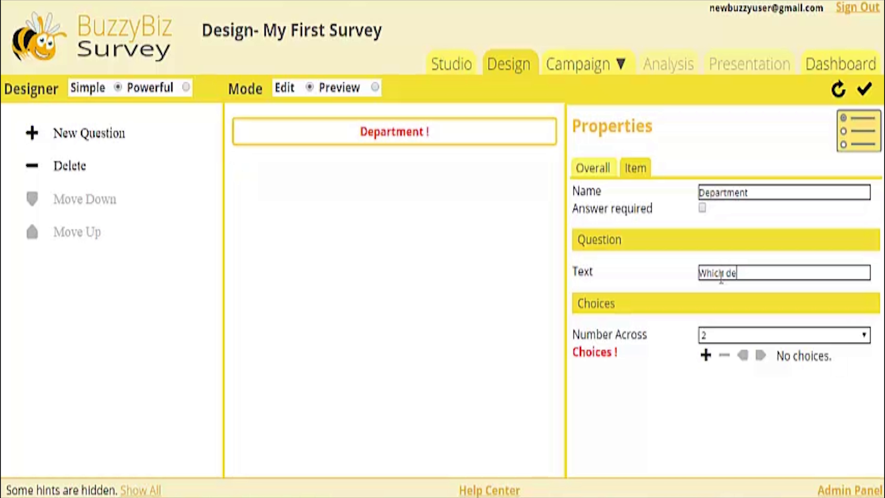
{"action": "type", "text": "partment did y"}
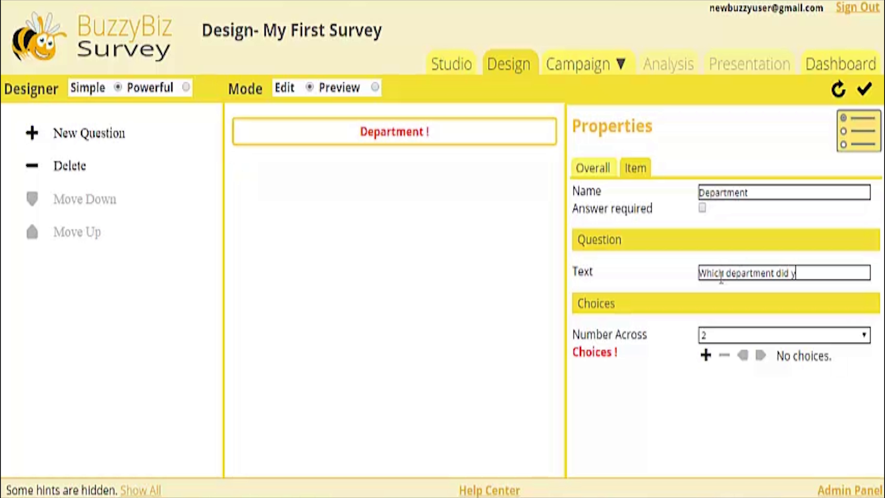
{"action": "type", "text": "ou purchase f"}
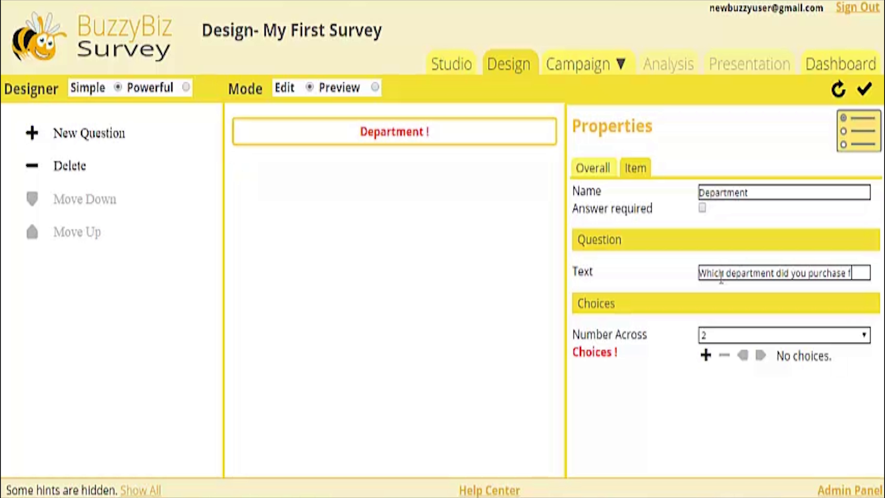
{"action": "type", "text": "rom"}
{"action": "left_click", "coordinate": [723, 335]}
{"action": "left_click", "coordinate": [724, 357]}
Step: Add a first choice to the Department question, named "Household" with the text "Household Department"
{"action": "left_click", "coordinate": [706, 355]}
{"action": "left_click", "coordinate": [719, 407]}
{"action": "type", "text": "H"}
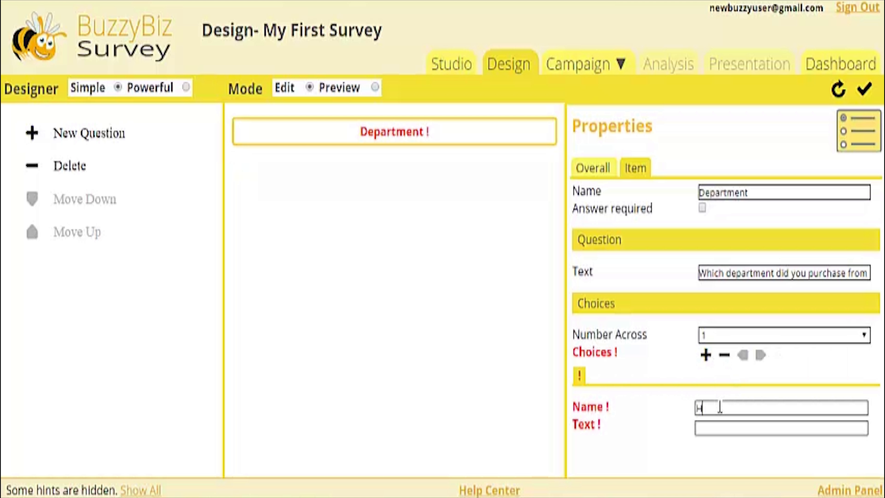
{"action": "type", "text": "ousehold"}
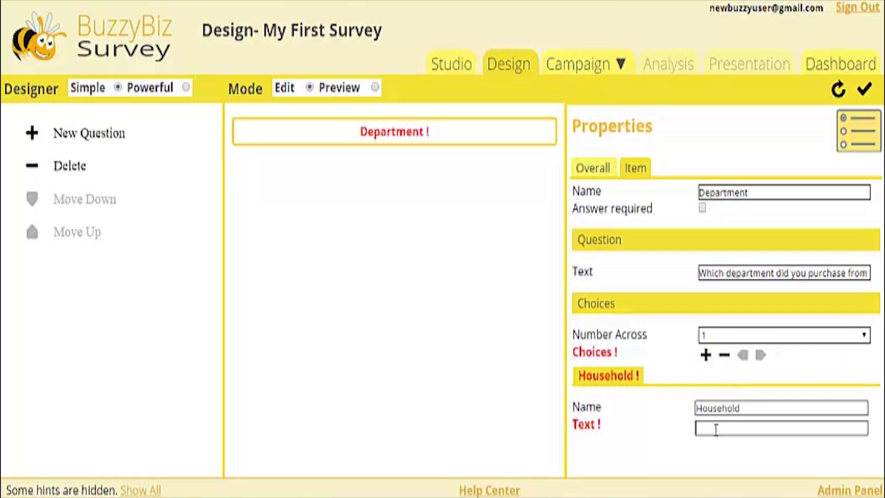
{"action": "left_click", "coordinate": [717, 429]}
{"action": "type", "text": "Household"}
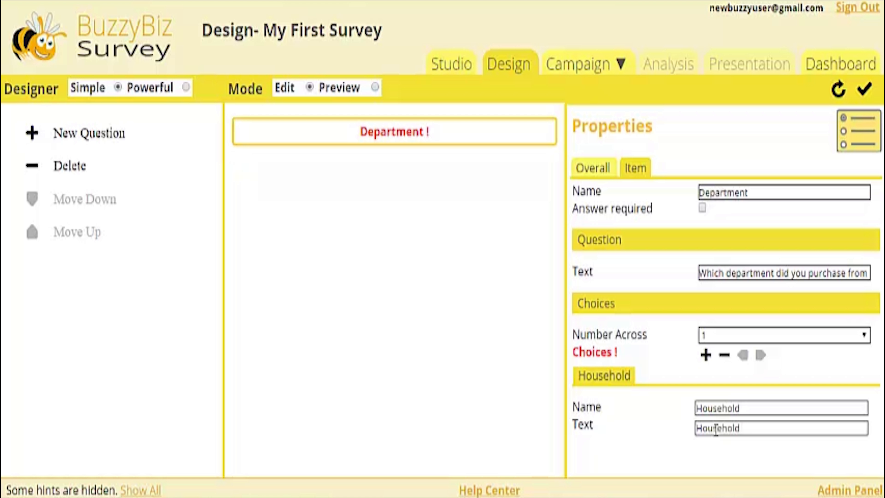
{"action": "type", "text": " Department"}
Step: Add a second choice to the Department question, named "Garden" with the text "Garden Department"
{"action": "left_click", "coordinate": [706, 358]}
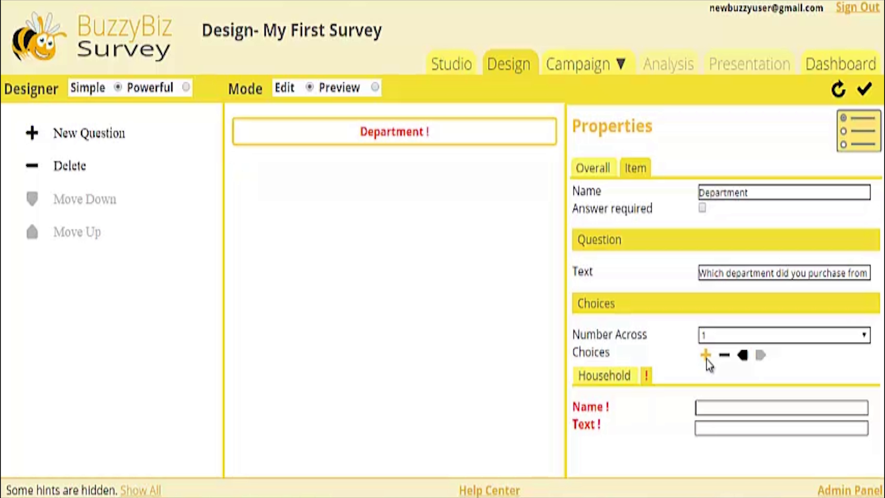
{"action": "left_click", "coordinate": [718, 408]}
{"action": "type", "text": "G"}
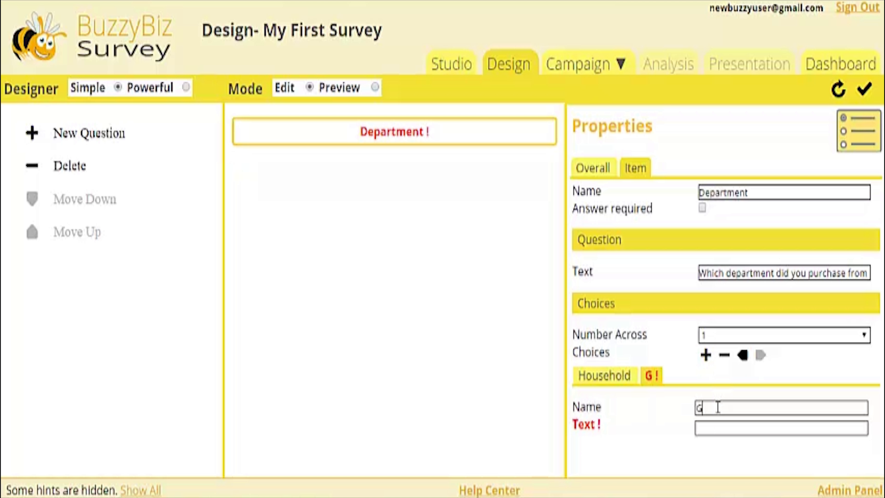
{"action": "type", "text": "arden"}
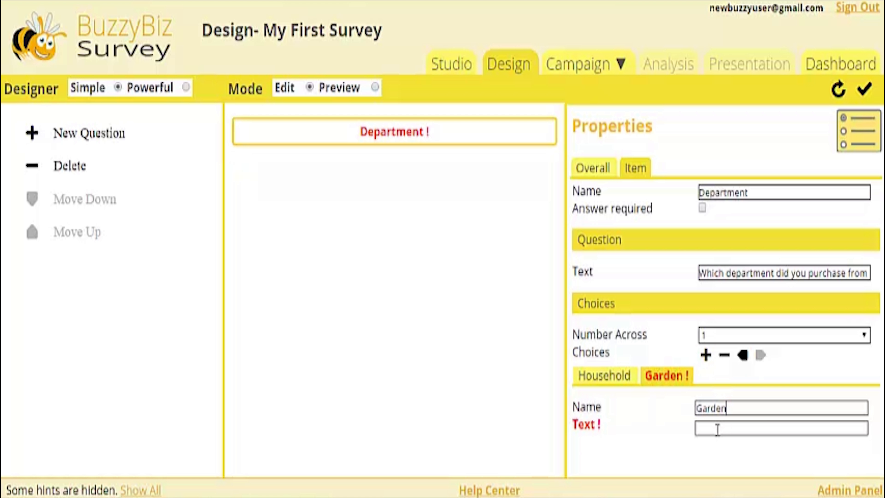
{"action": "left_click", "coordinate": [717, 429]}
{"action": "type", "text": "Garden D"}
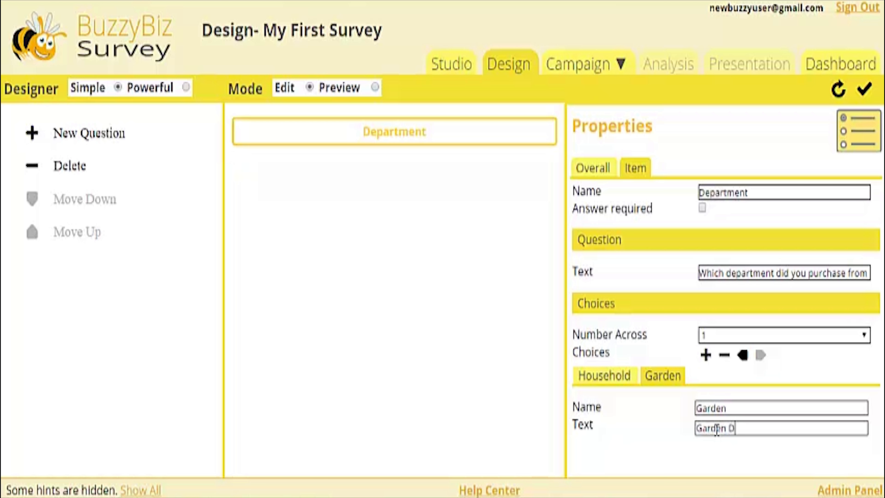
{"action": "type", "text": "epartment"}
Step: Add a third choice to the Department question, named "Furniture" with the text "Furniture Department"
{"action": "left_click", "coordinate": [707, 356]}
{"action": "left_click", "coordinate": [715, 407]}
{"action": "type", "text": "F"}
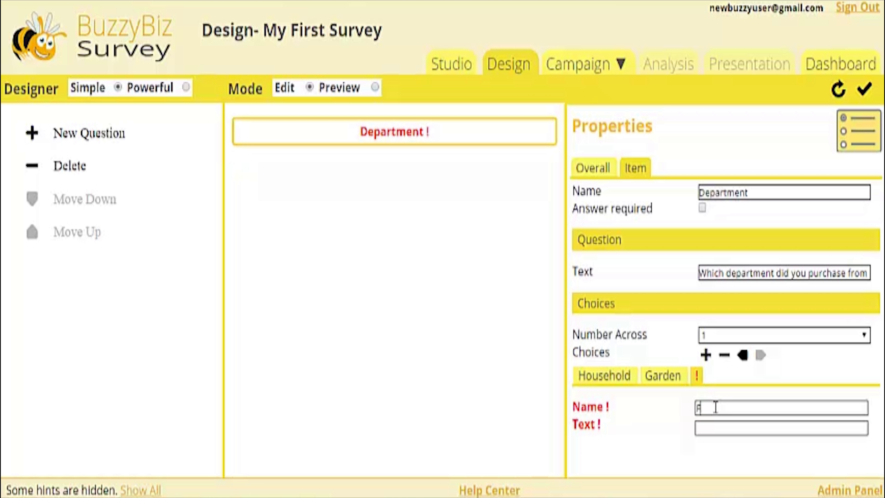
{"action": "type", "text": "urniture"}
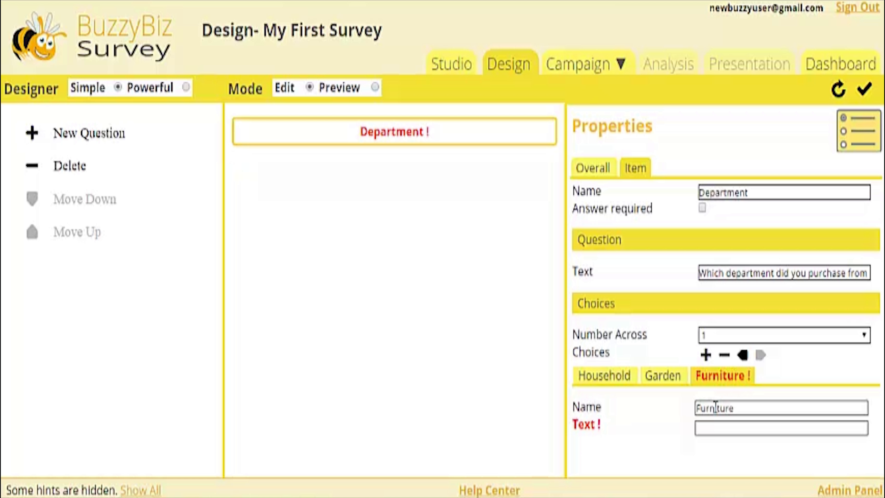
{"action": "left_click", "coordinate": [718, 428]}
{"action": "type", "text": "Furniture"}
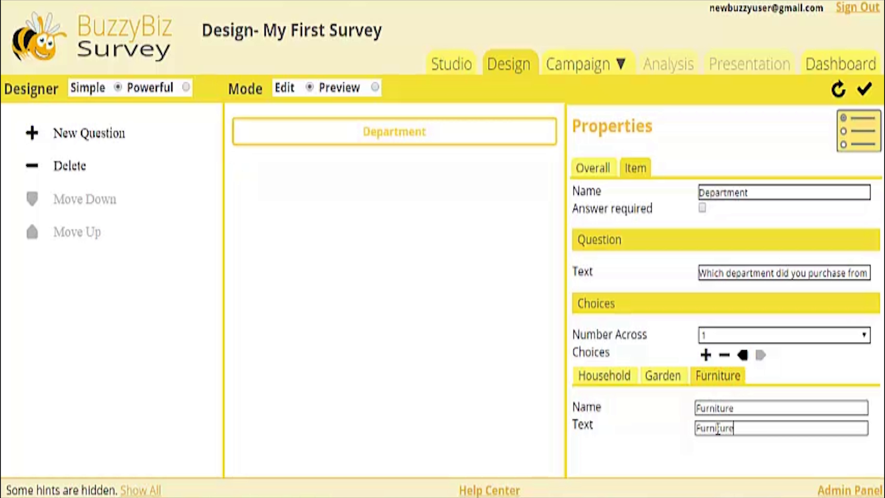
{"action": "type", "text": " Department"}
Step: Add a fourth choice named "Sports" with the text "Sports Department" to the Department question, and save the design
{"action": "left_click", "coordinate": [707, 354]}
{"action": "left_click", "coordinate": [719, 408]}
{"action": "type", "text": "Sports"}
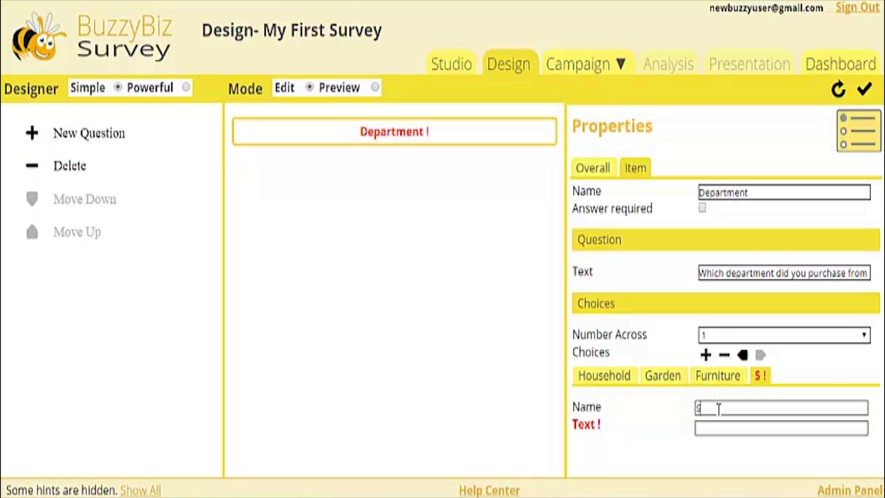
{"action": "left_click", "coordinate": [718, 425]}
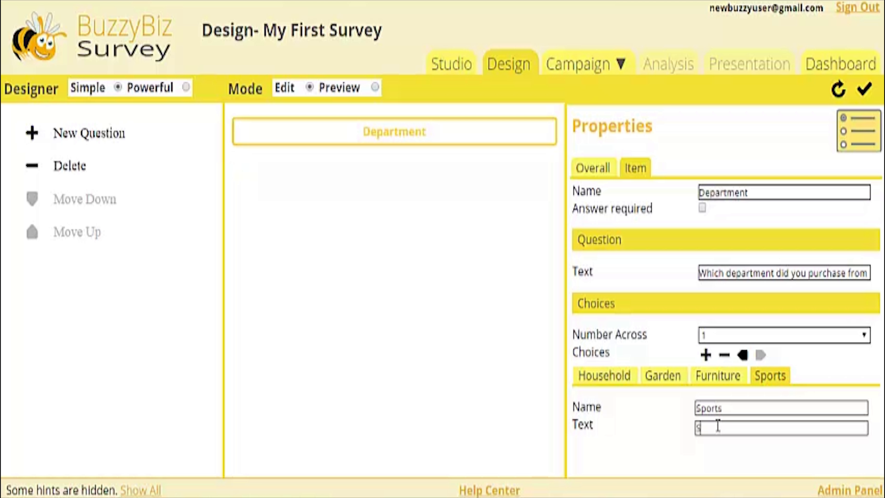
{"action": "type", "text": "Sports Department"}
{"action": "left_click", "coordinate": [865, 89]}
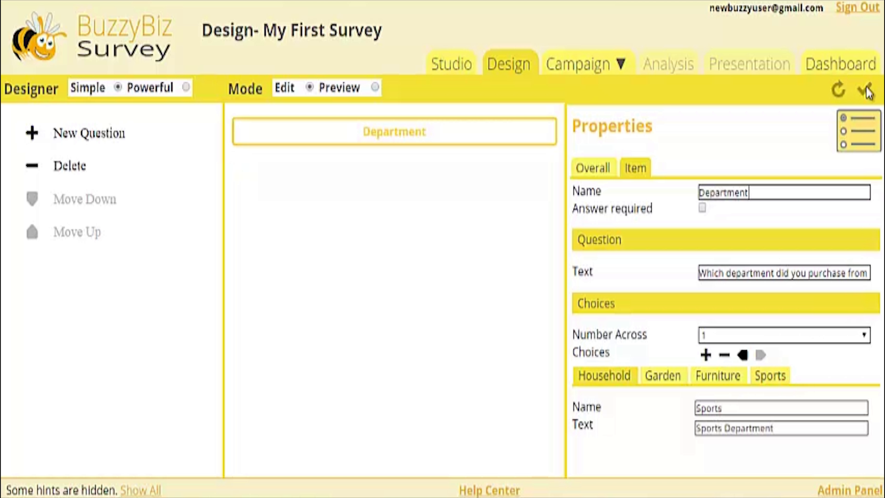
Step: Add a Likert question to the survey and name it "Satisfaction"
{"action": "left_click", "coordinate": [89, 136]}
{"action": "left_click", "coordinate": [176, 122]}
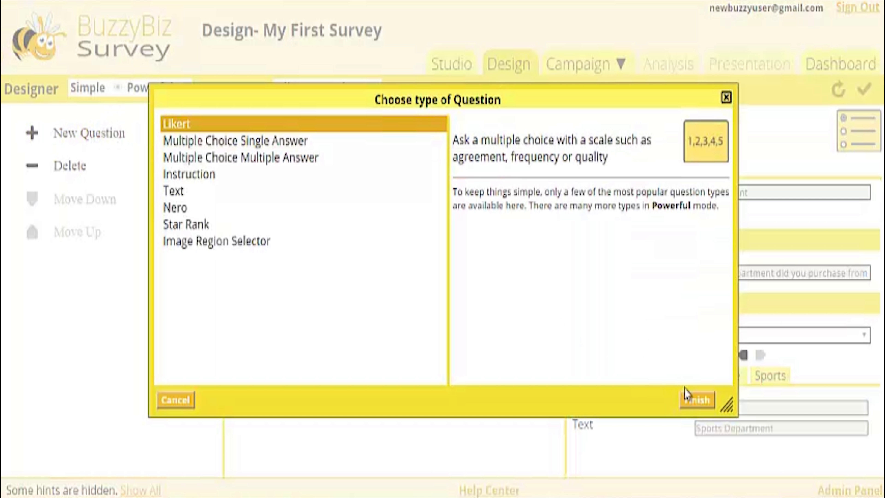
{"action": "left_click", "coordinate": [702, 401]}
{"action": "left_click", "coordinate": [714, 191]}
{"action": "type", "text": "S"}
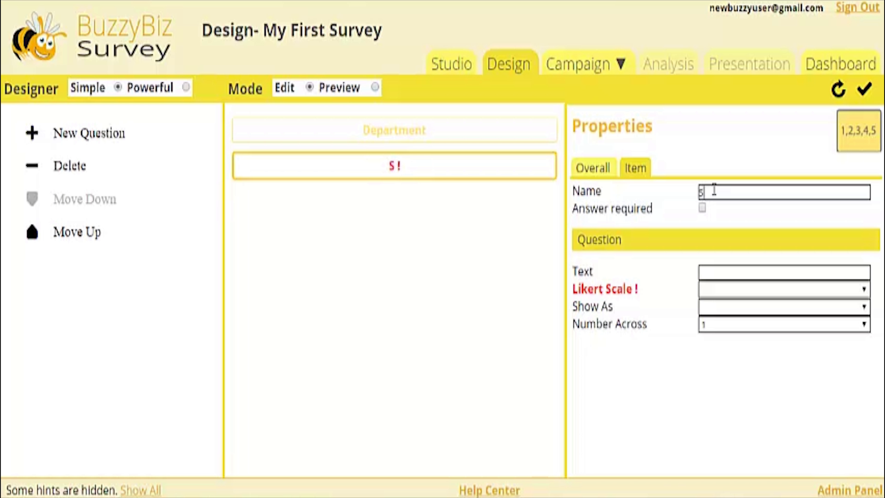
{"action": "type", "text": "atisfaction"}
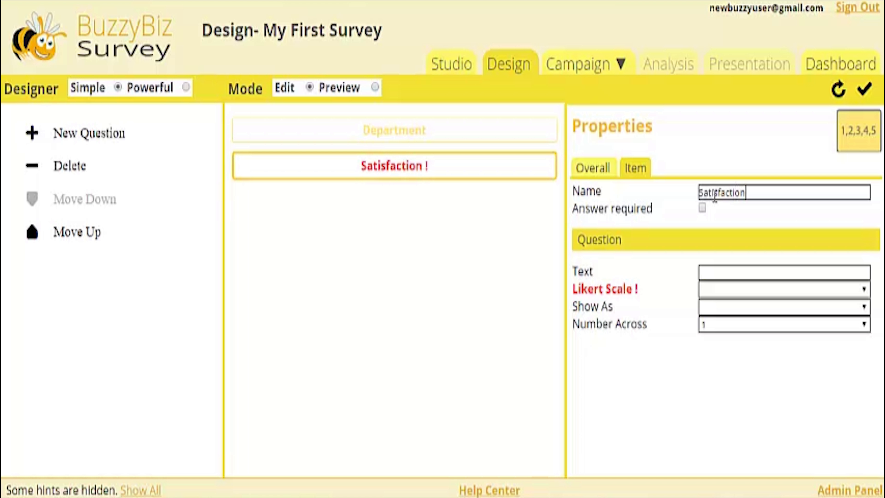
Step: Set the Satisfaction question's text to "How satisfied are you with your purchase ?"
{"action": "left_click", "coordinate": [711, 272]}
{"action": "type", "text": "How satisfied a"}
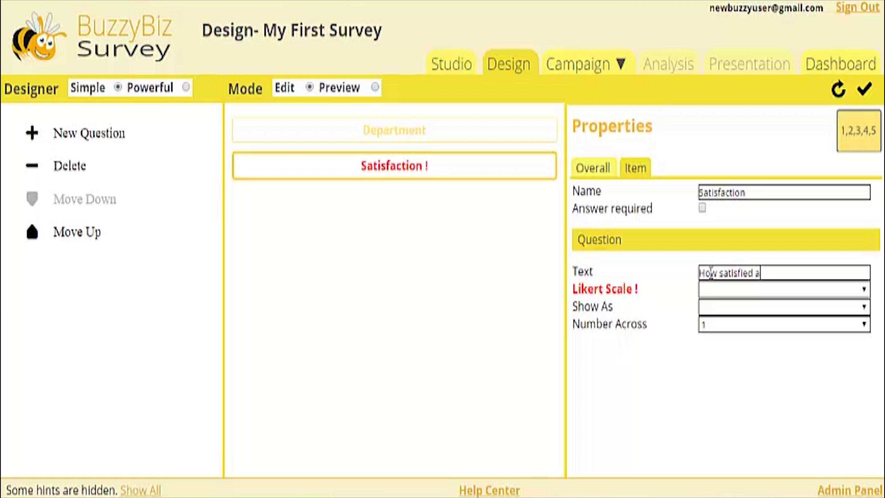
{"action": "type", "text": "re you with your "}
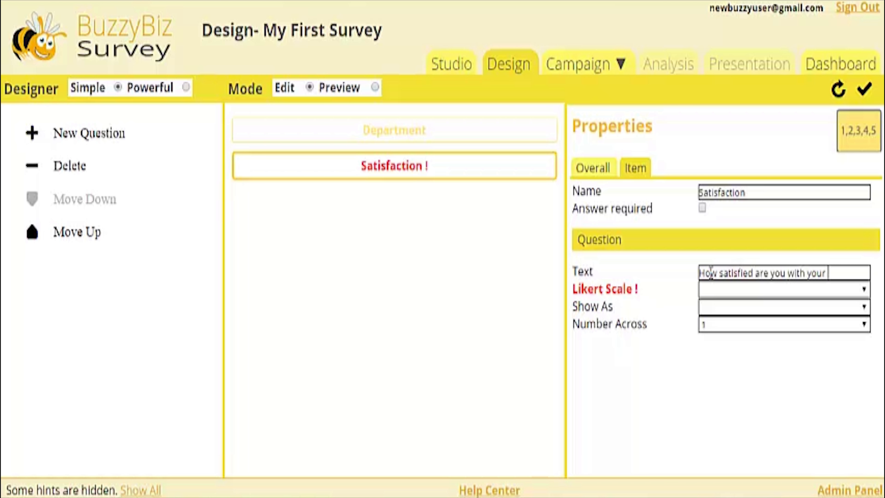
{"action": "type", "text": "purchase ?"}
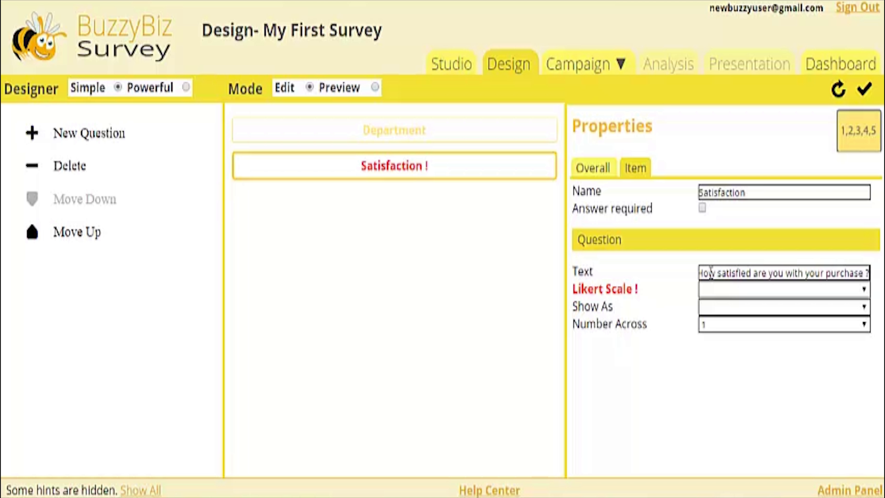
Step: Give the Satisfaction question the Satisfaction Likert scale shown as Radio Buttons, and save the design
{"action": "left_click", "coordinate": [862, 291]}
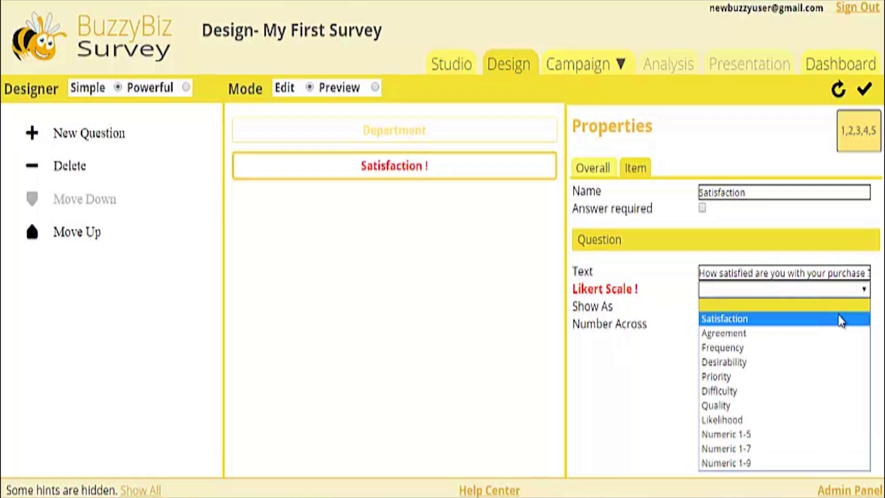
{"action": "left_click", "coordinate": [839, 318]}
{"action": "left_click", "coordinate": [864, 308]}
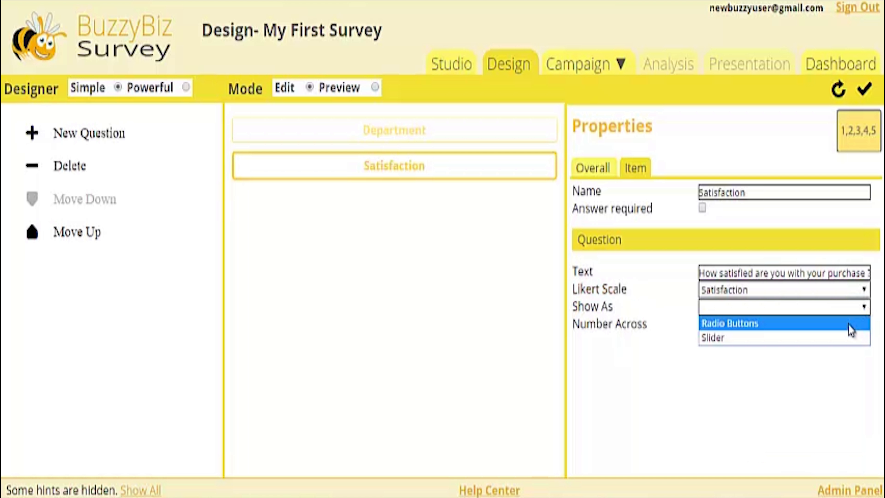
{"action": "left_click", "coordinate": [849, 324]}
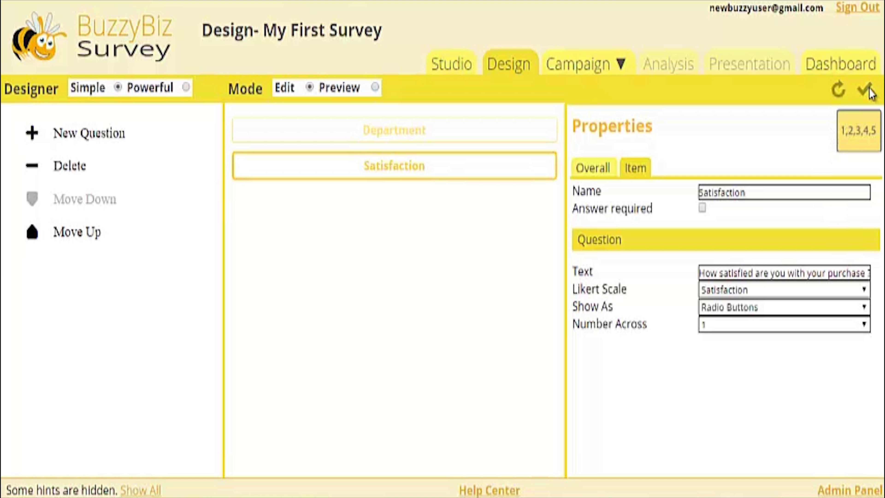
Step: Add a Star Rank question to the survey and name it "Rating"
{"action": "left_click", "coordinate": [101, 134]}
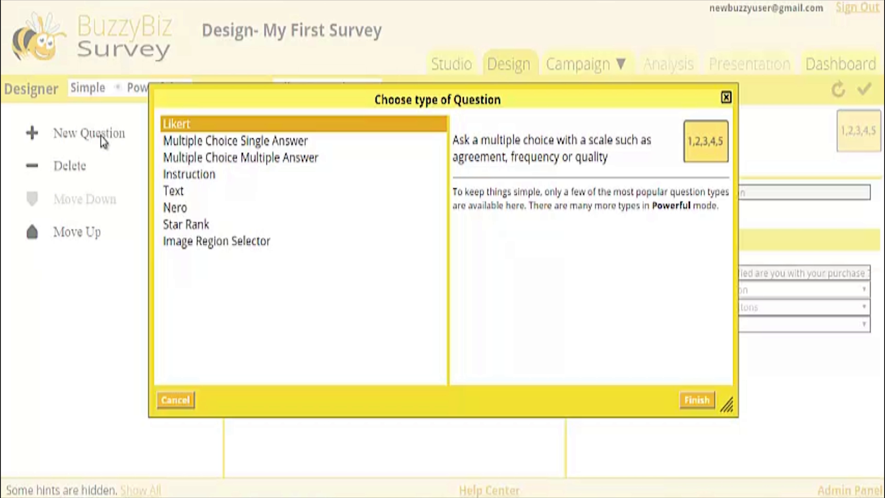
{"action": "left_click", "coordinate": [198, 226]}
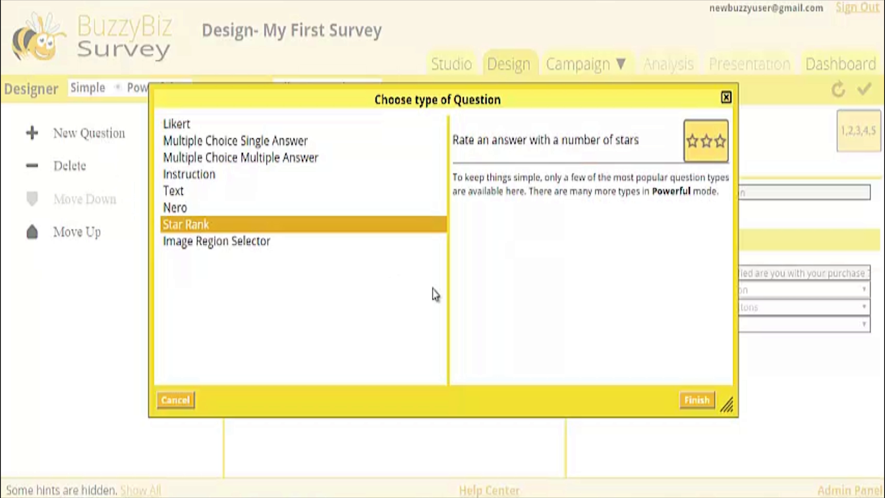
{"action": "left_click", "coordinate": [710, 400]}
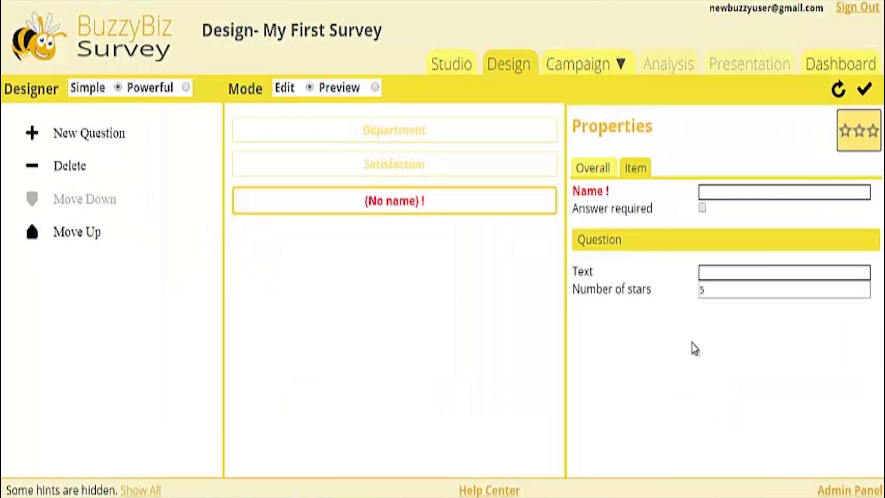
{"action": "left_click", "coordinate": [708, 194]}
{"action": "type", "text": "Rating"}
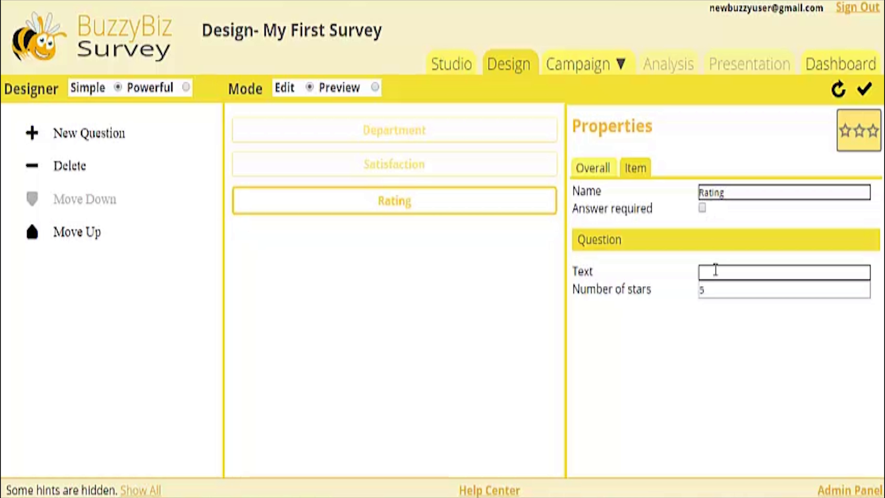
Step: Set the Rating question's text to "Please rate your overall experience ?" and save the design
{"action": "left_click", "coordinate": [715, 270]}
{"action": "type", "text": "Please rate your overall"}
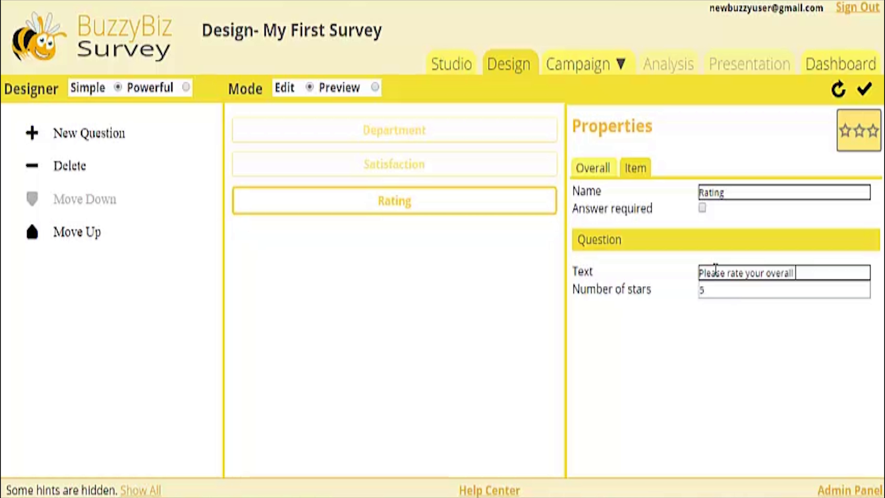
{"action": "type", "text": " experience ?"}
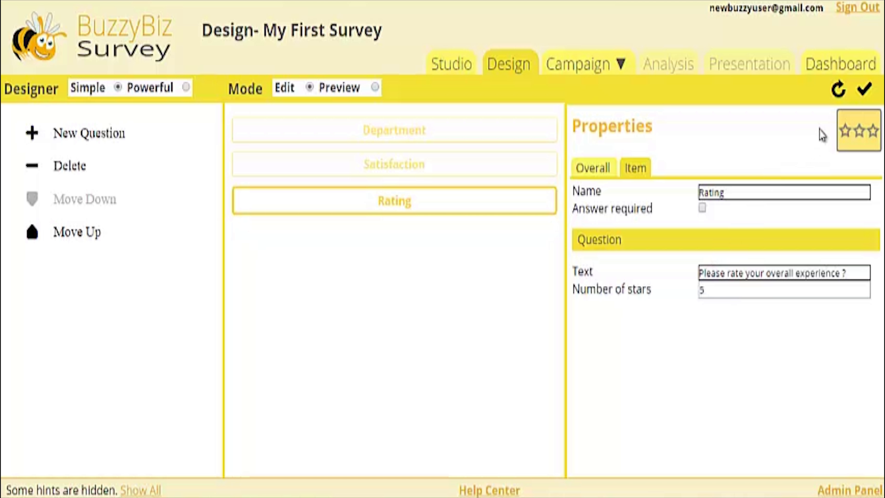
{"action": "left_click", "coordinate": [863, 91]}
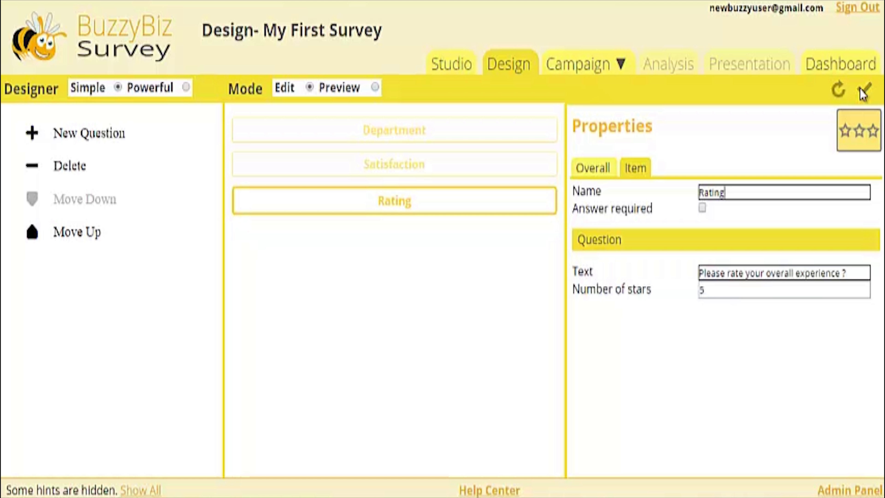
Step: Create a new campaign for the survey, keeping the suggested name and an empty description
{"action": "left_click", "coordinate": [623, 64]}
{"action": "left_click", "coordinate": [602, 89]}
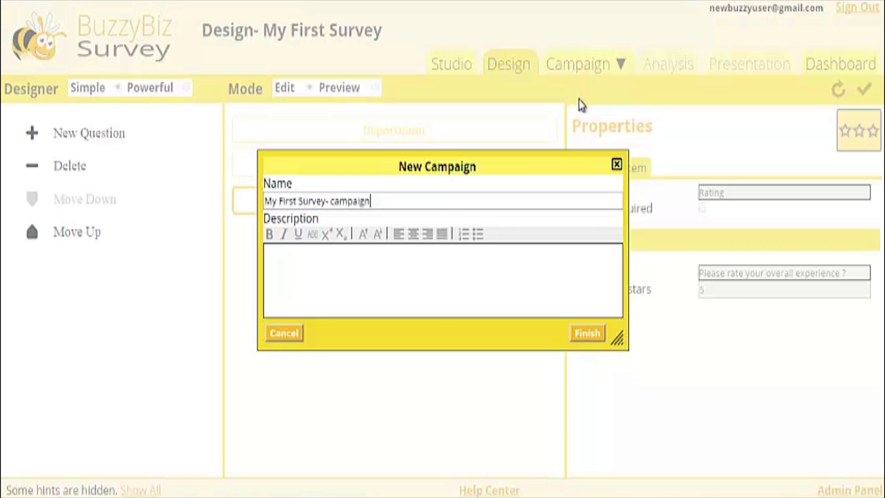
{"action": "left_click", "coordinate": [606, 332]}
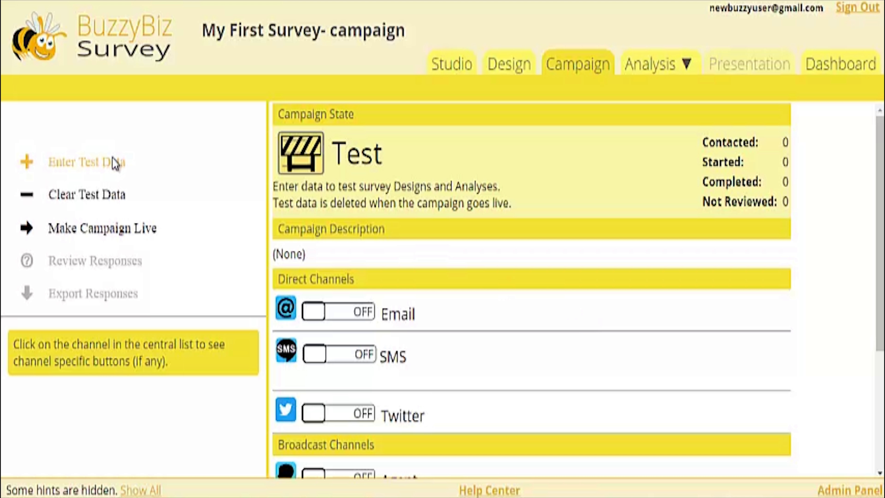
Step: Enter a test response with Household Department, Very Satisfied and a five-star overall rating
{"action": "left_click", "coordinate": [121, 168]}
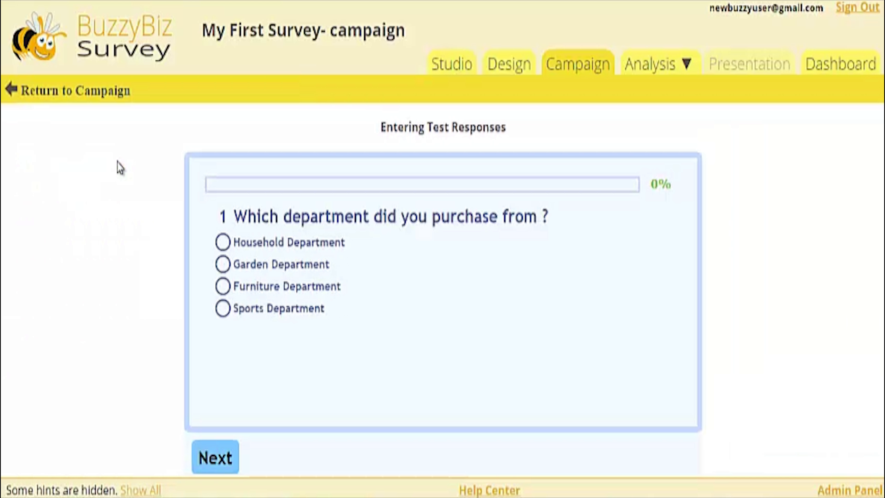
{"action": "left_click", "coordinate": [222, 242]}
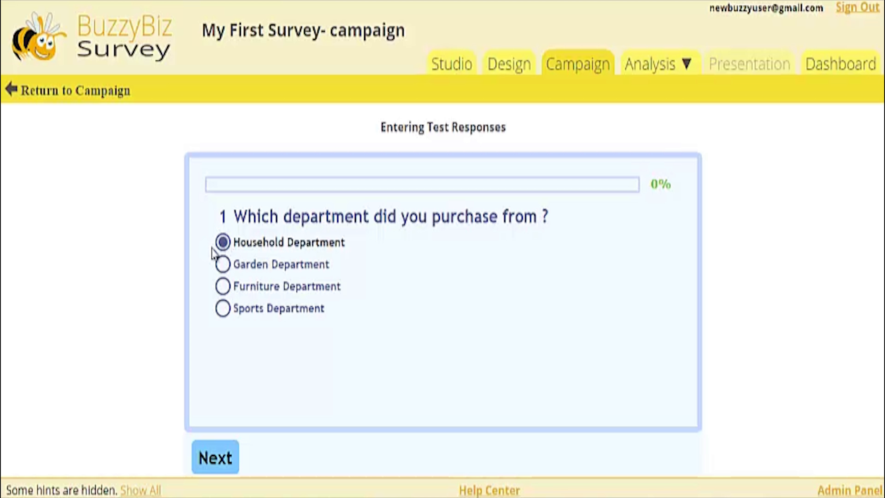
{"action": "left_click", "coordinate": [226, 457]}
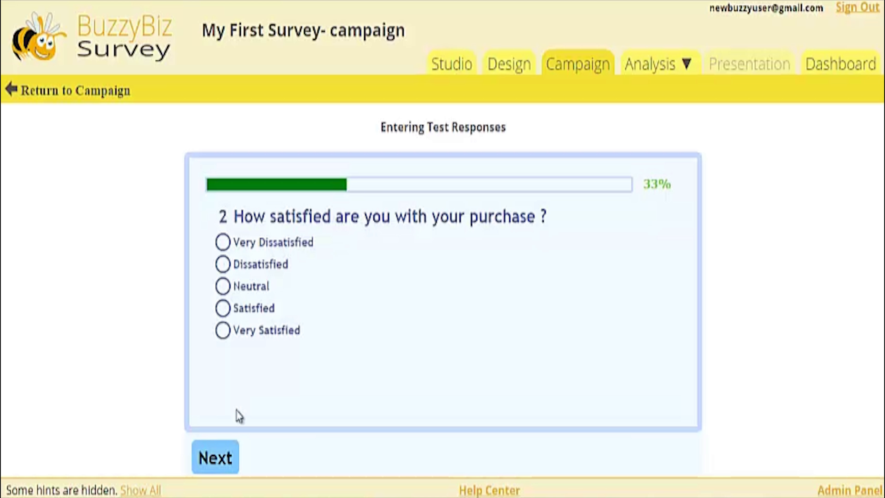
{"action": "left_click", "coordinate": [223, 330]}
{"action": "left_click", "coordinate": [218, 457]}
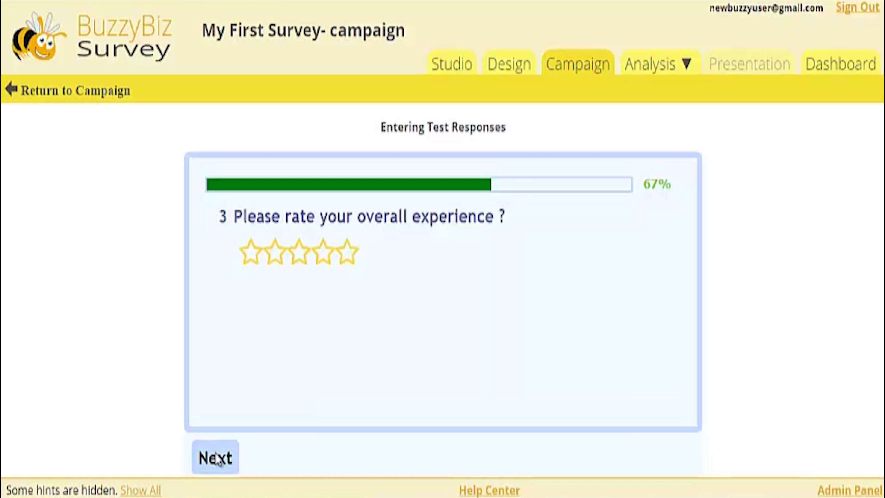
{"action": "left_click", "coordinate": [347, 260]}
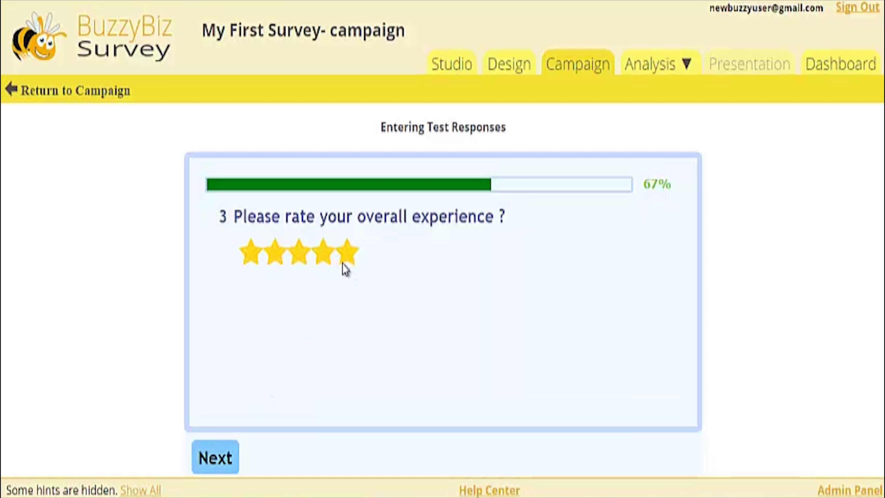
{"action": "left_click", "coordinate": [221, 462]}
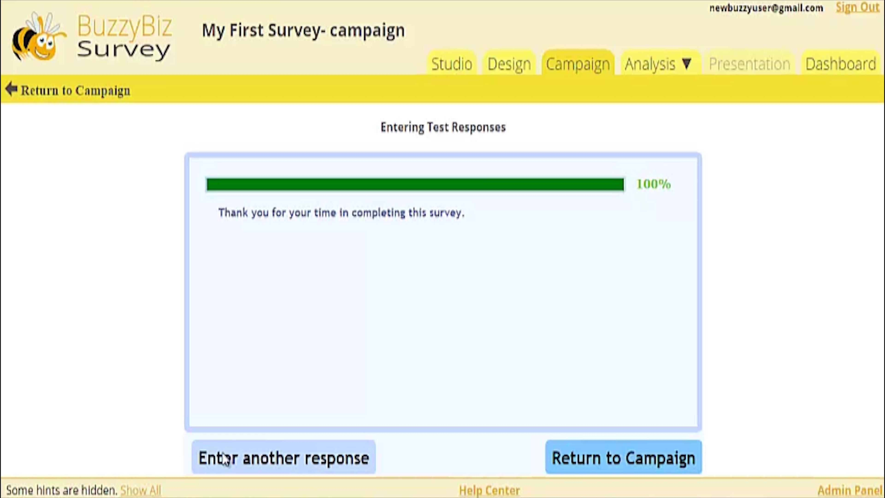
Step: Enter another test response with Sports Department, Neutral and a three-star rating, and return to the campaign
{"action": "left_click", "coordinate": [230, 456]}
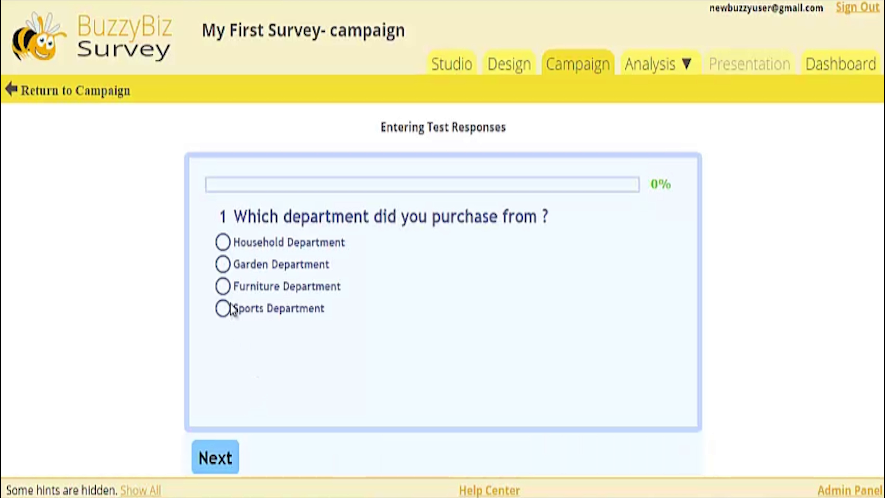
{"action": "left_click", "coordinate": [230, 307]}
{"action": "left_click", "coordinate": [221, 457]}
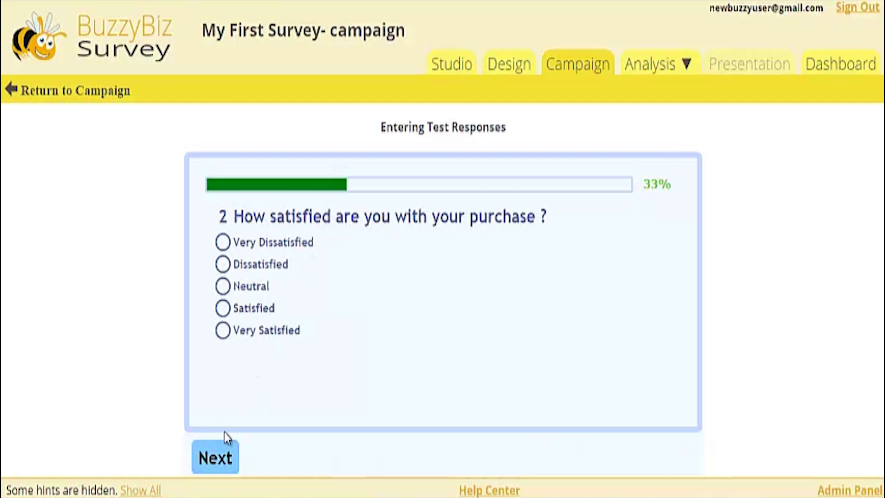
{"action": "left_click", "coordinate": [225, 287]}
{"action": "left_click", "coordinate": [215, 456]}
{"action": "left_click", "coordinate": [296, 258]}
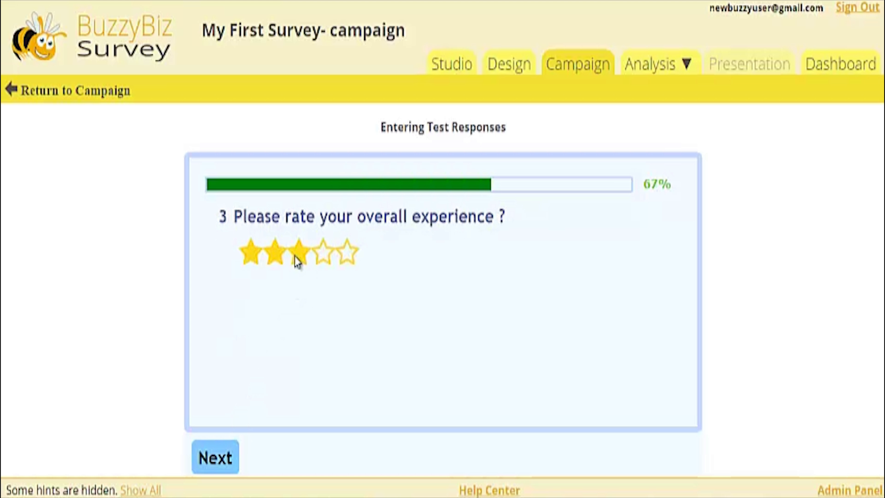
{"action": "left_click", "coordinate": [228, 457]}
{"action": "left_click", "coordinate": [565, 466]}
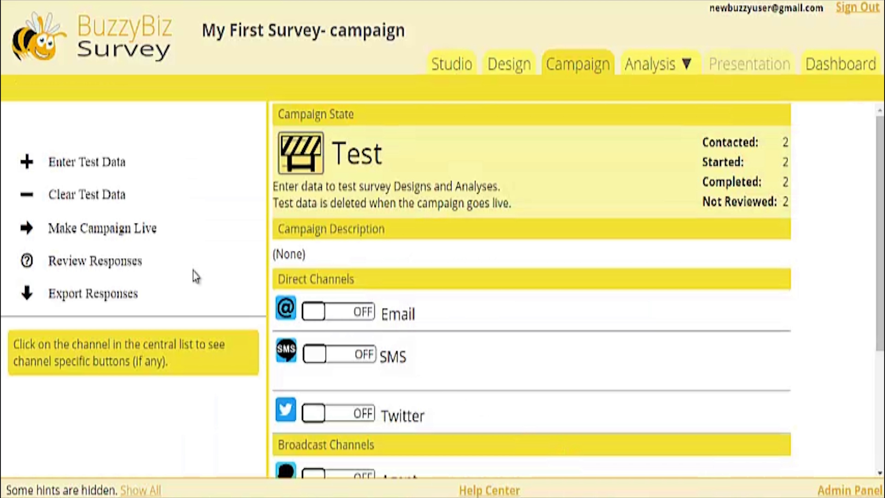
Step: Open the response review and choose the Department, Rating and Satisfaction questions for it
{"action": "left_click", "coordinate": [171, 262]}
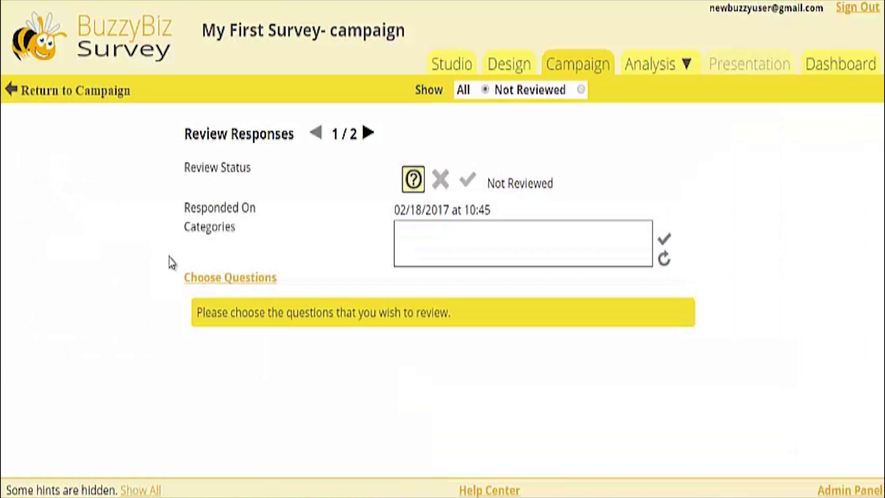
{"action": "left_click", "coordinate": [203, 279]}
{"action": "left_click", "coordinate": [239, 212]}
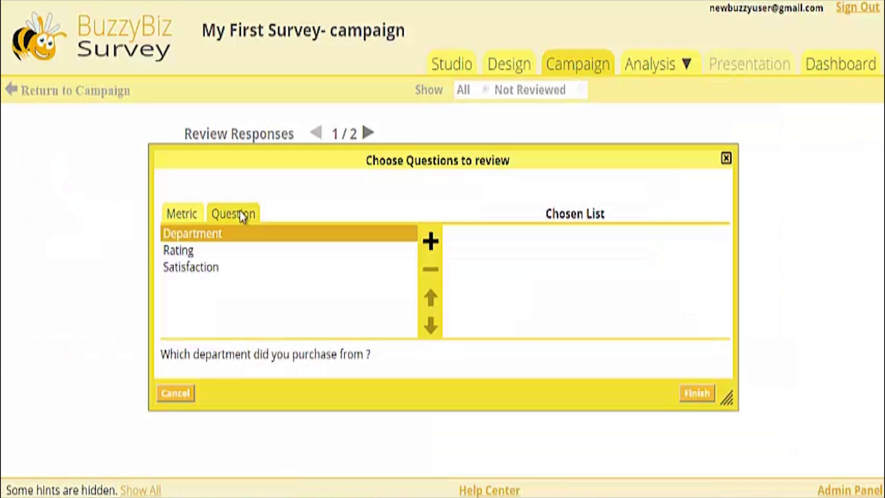
{"action": "left_click", "coordinate": [433, 242]}
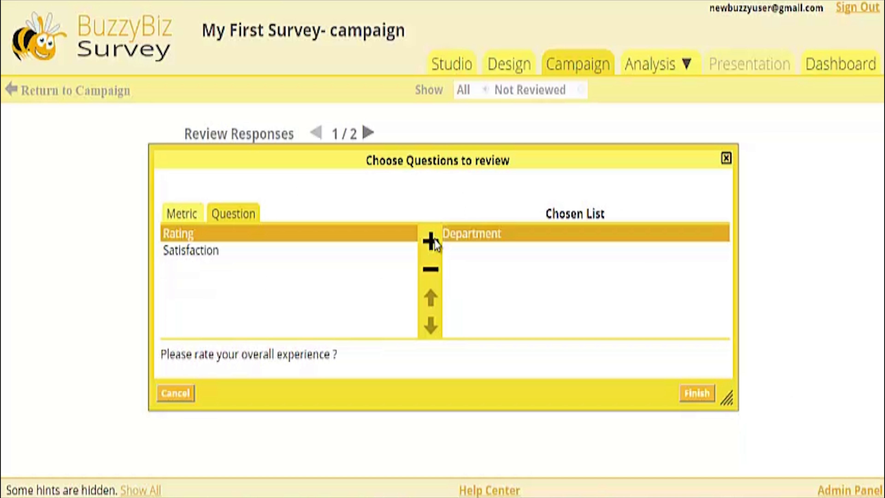
{"action": "left_click", "coordinate": [432, 242]}
{"action": "left_click", "coordinate": [435, 241]}
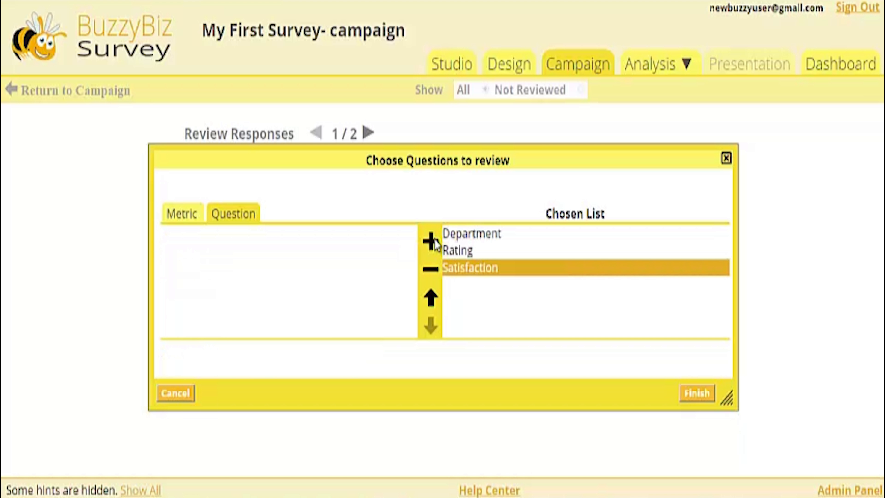
{"action": "left_click", "coordinate": [703, 394]}
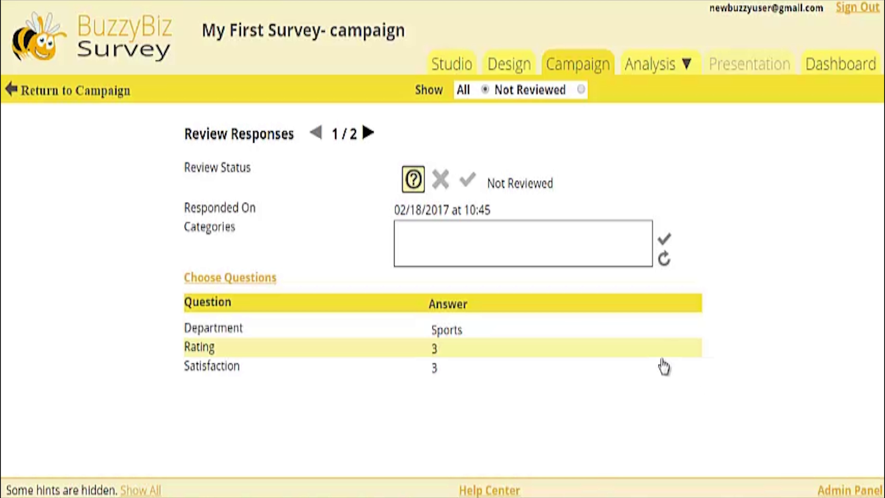
Step: Mark both test responses as Valid Response and return to the campaign
{"action": "left_click", "coordinate": [468, 180]}
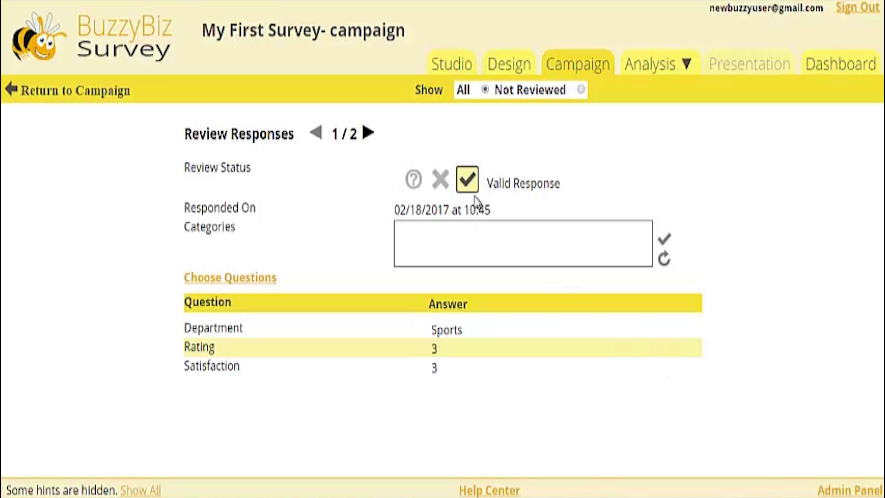
{"action": "left_click", "coordinate": [366, 134]}
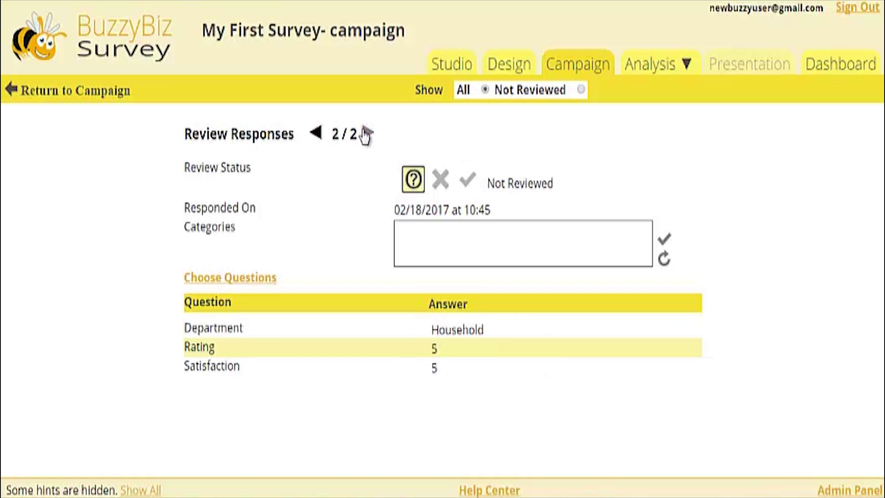
{"action": "left_click", "coordinate": [469, 184]}
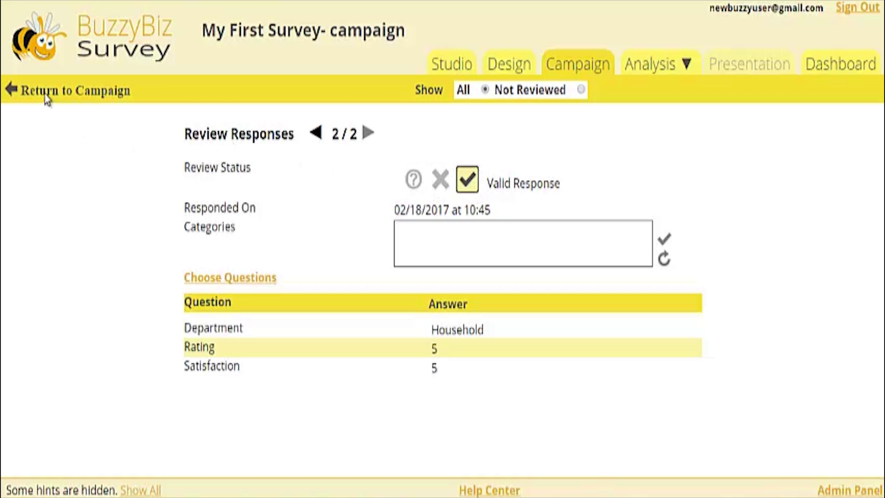
{"action": "left_click", "coordinate": [13, 89]}
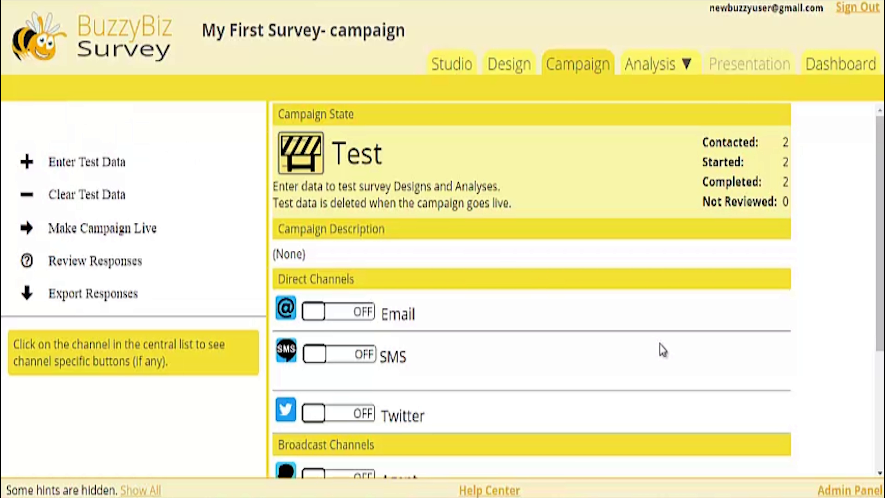
Step: View the campaign's Full Summary analysis and examine the charts for the Department and Rating questions
{"action": "scroll", "coordinate": [880, 234], "scroll_direction": "down", "scroll_amount": 5}
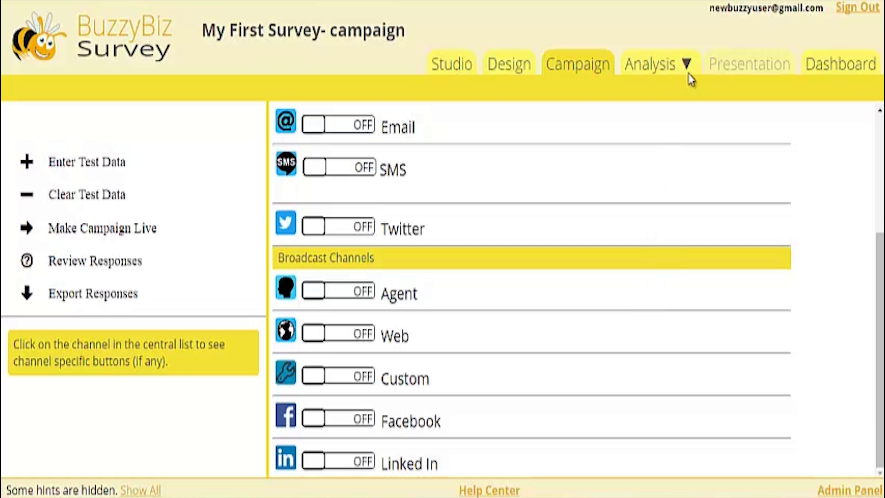
{"action": "left_click", "coordinate": [688, 64]}
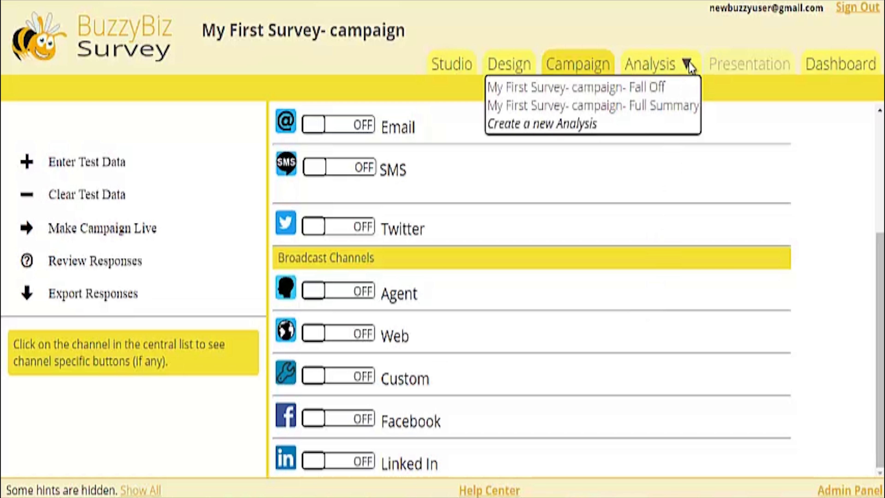
{"action": "left_click", "coordinate": [691, 112]}
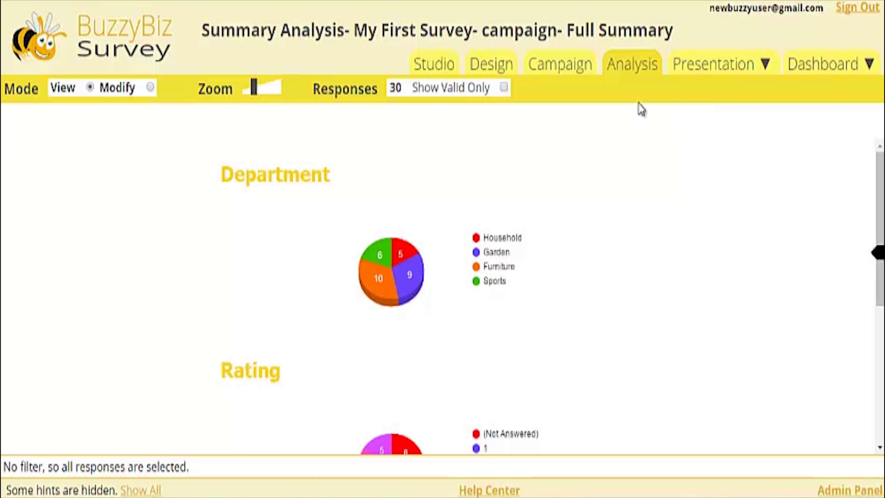
{"action": "mouse_move", "coordinate": [378, 250]}
{"action": "scroll", "coordinate": [880, 195], "scroll_direction": "down", "scroll_amount": 5}
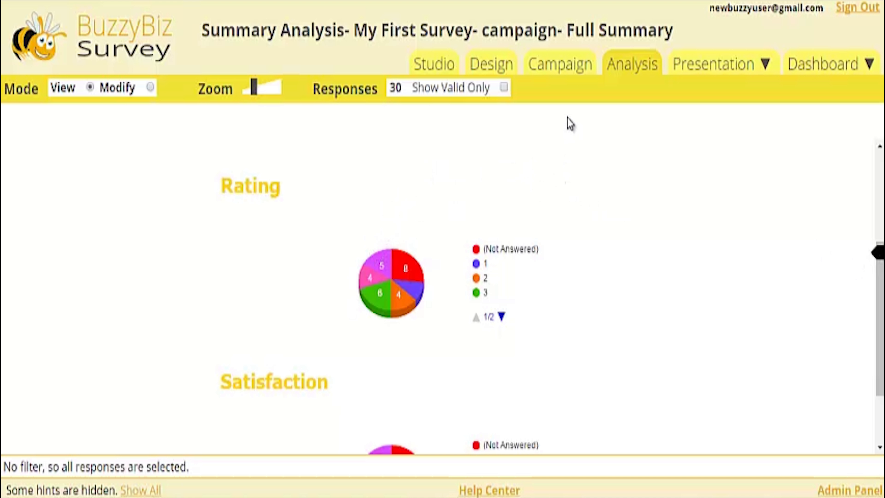
Step: Return to the campaign and view its Fall Off analysis
{"action": "left_click", "coordinate": [567, 66]}
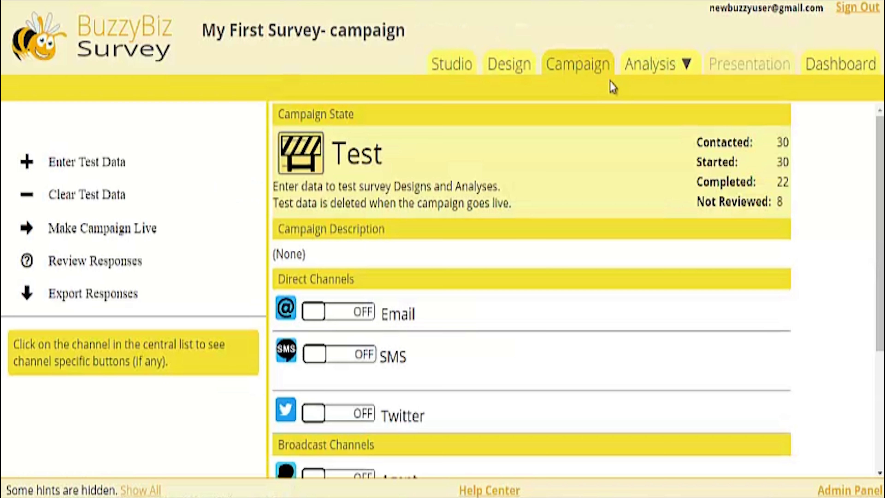
{"action": "left_click", "coordinate": [685, 66]}
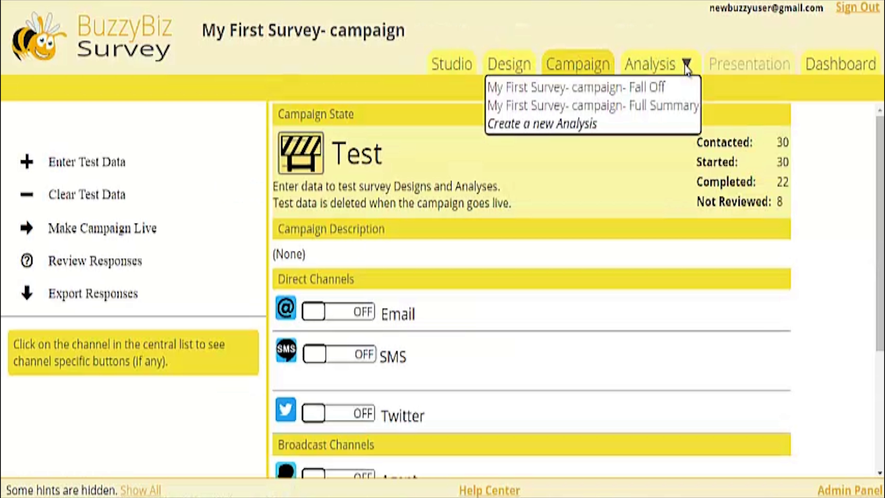
{"action": "left_click", "coordinate": [664, 87]}
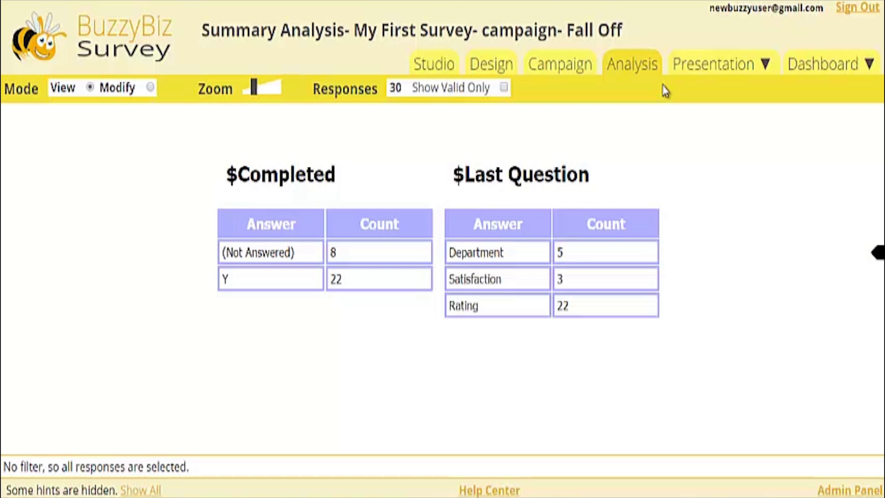